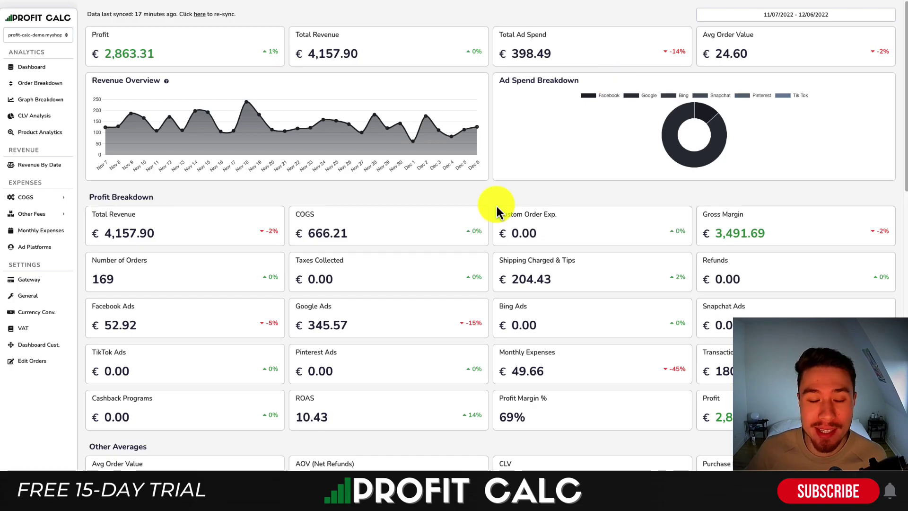
- Limit the Profit Calc dashboard to Last 7 Days (11/30/2022–12/06/2022) and scroll through the figures
{"action": "left_click", "coordinate": [815, 14]}
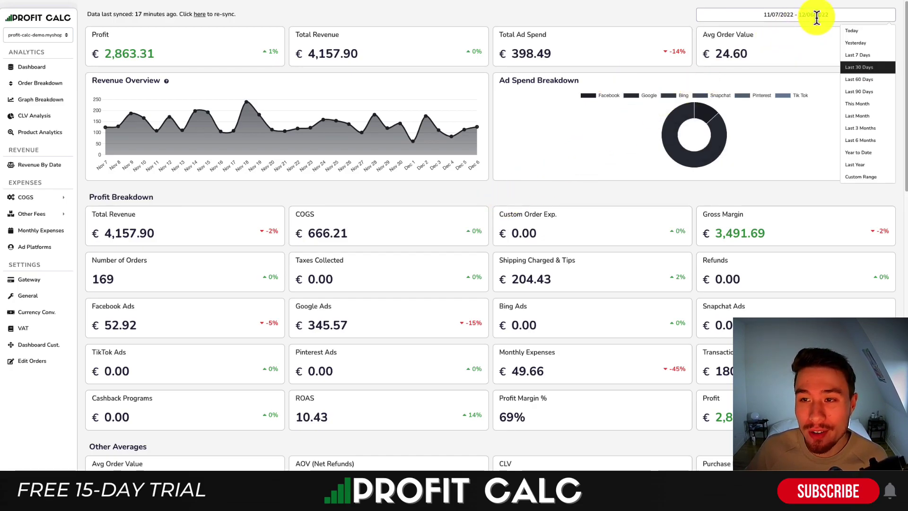
{"action": "left_click", "coordinate": [843, 58]}
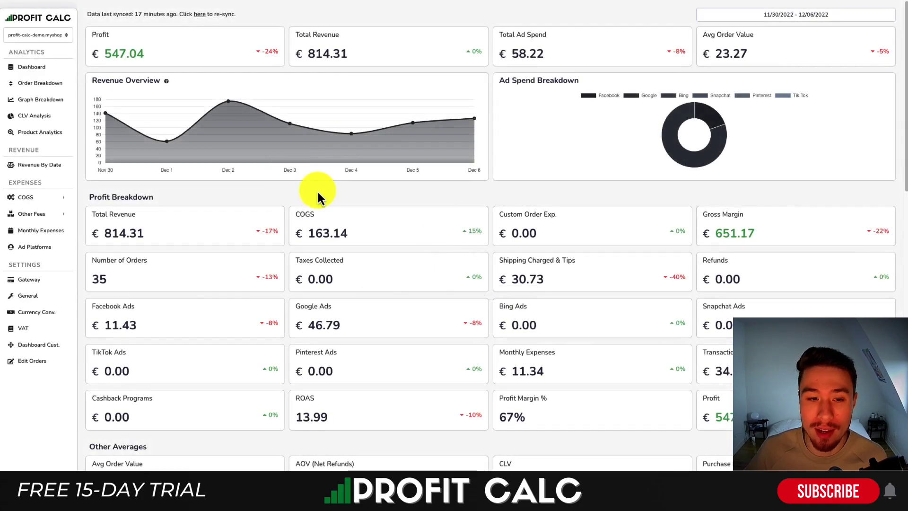
{"action": "scroll", "coordinate": [343, 189], "scroll_direction": "down", "scroll_amount": 1}
{"action": "left_click_drag", "start_coordinate": [905, 132], "coordinate": [892, 93]}
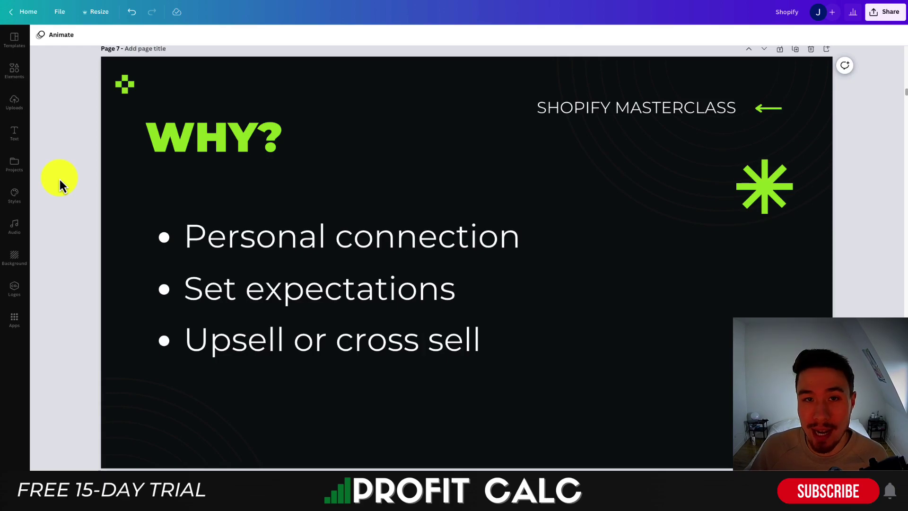
{"action": "left_click", "coordinate": [191, 288]}
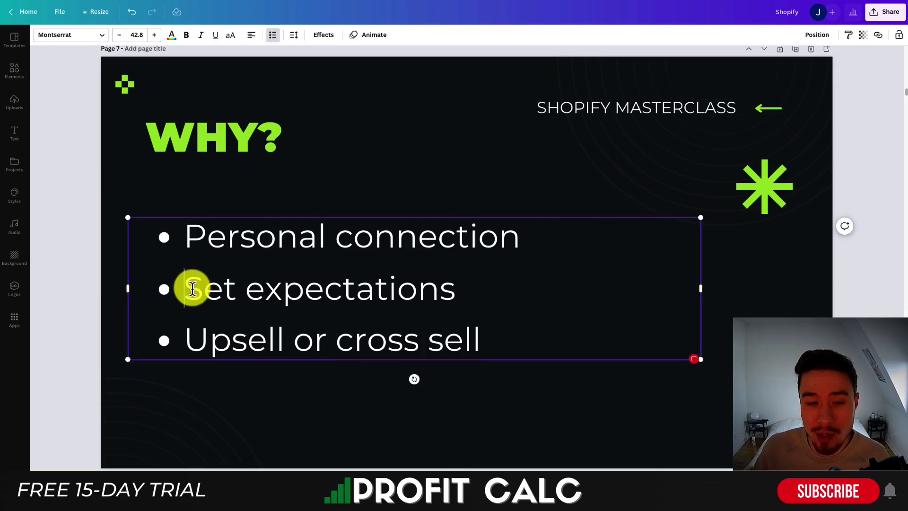
{"action": "left_click", "coordinate": [129, 171]}
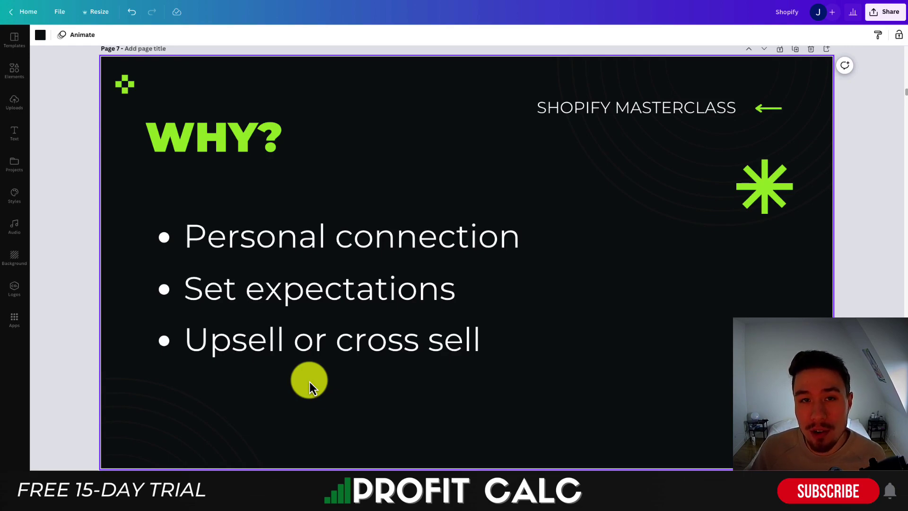
{"action": "left_click", "coordinate": [60, 285]}
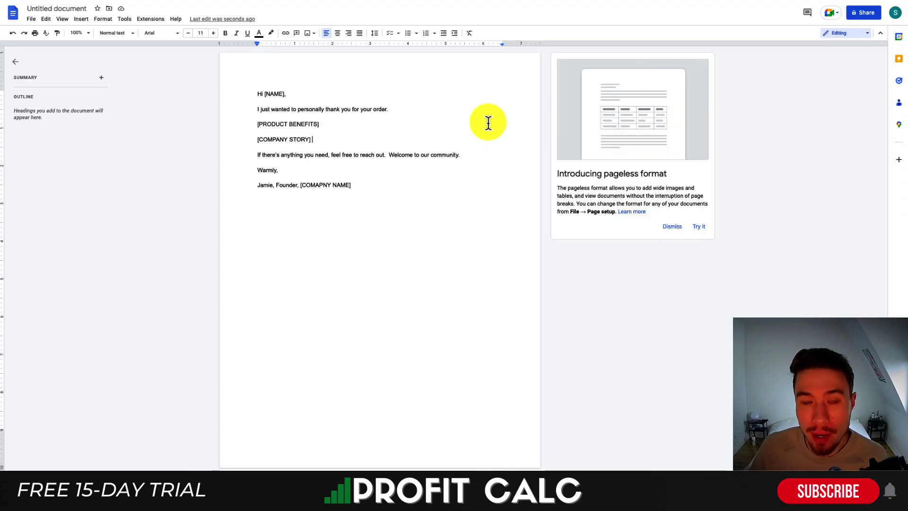
- Type 'Hi' before [NAME], then check the thank-you sentence and [PRODUCT BENEFITS] line
{"action": "left_click", "coordinate": [260, 97]}
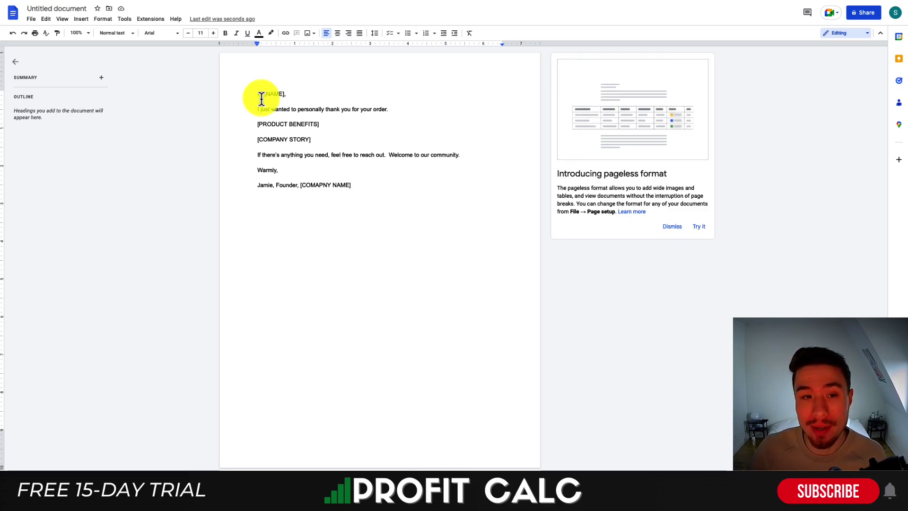
{"action": "type", "text": "Hi"}
{"action": "left_click_drag", "start_coordinate": [282, 94], "coordinate": [285, 94]}
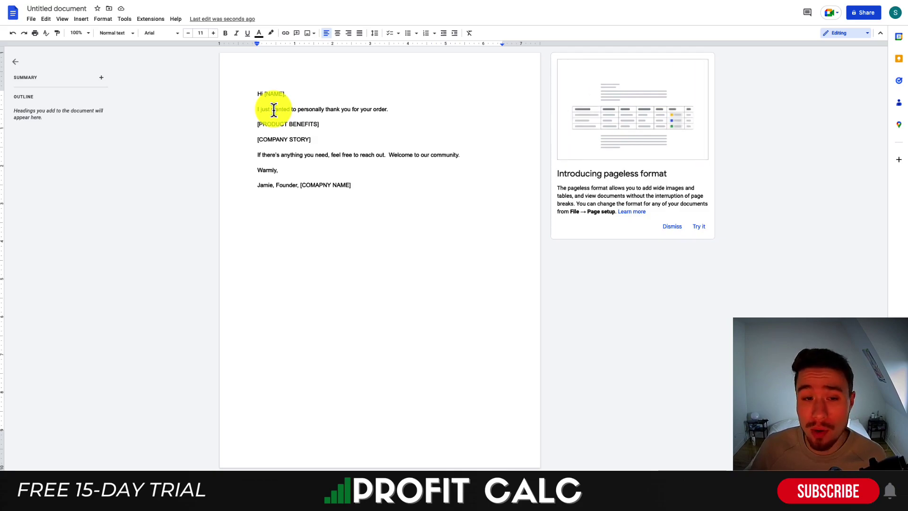
{"action": "left_click_drag", "start_coordinate": [274, 110], "coordinate": [398, 108]}
{"action": "left_click", "coordinate": [401, 109]}
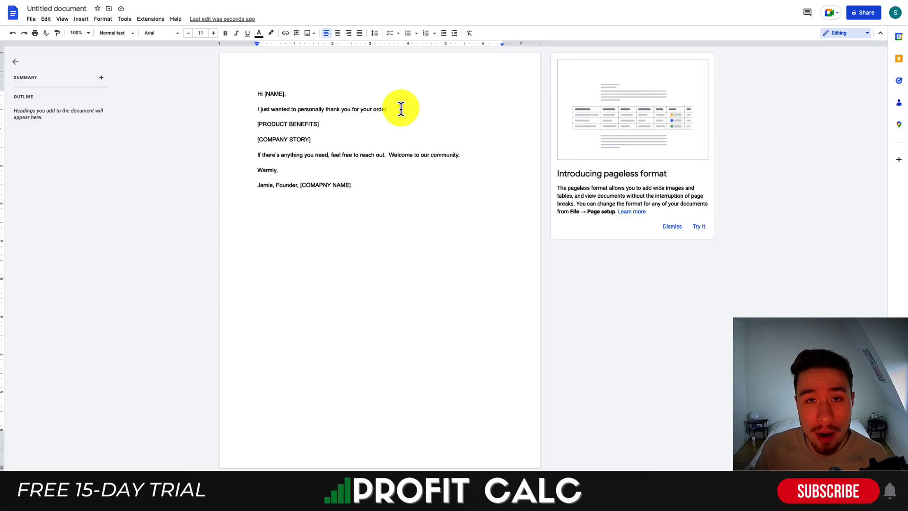
{"action": "triple_click", "coordinate": [358, 122]}
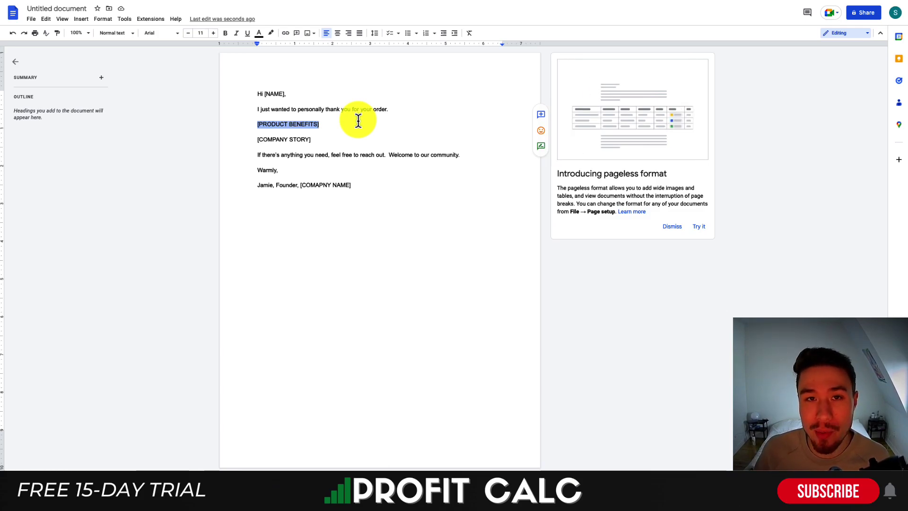
- Check the [COMPANY STORY] placeholder, the company-name sign-off and the closing sentences through 'Warmly,'
{"action": "left_click", "coordinate": [353, 124]}
{"action": "left_click_drag", "start_coordinate": [311, 140], "coordinate": [243, 139]}
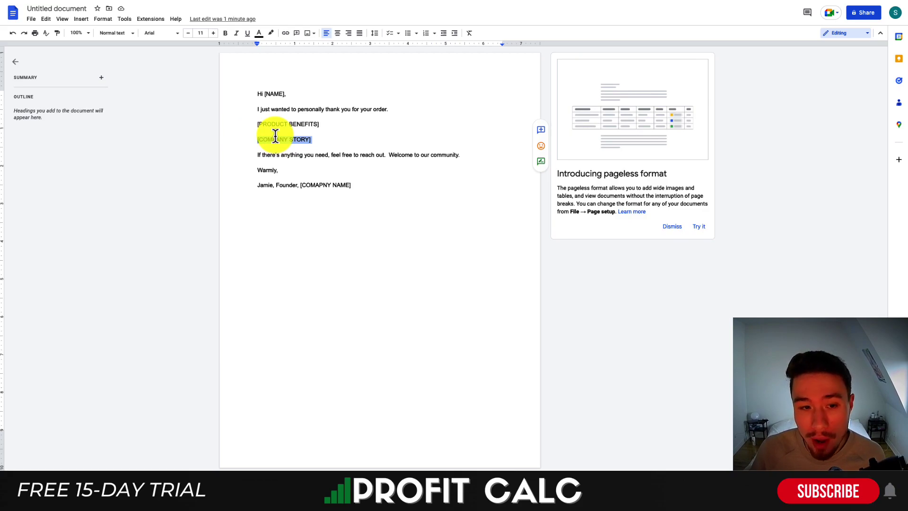
{"action": "left_click_drag", "start_coordinate": [259, 185], "coordinate": [359, 185]}
{"action": "left_click", "coordinate": [361, 186]}
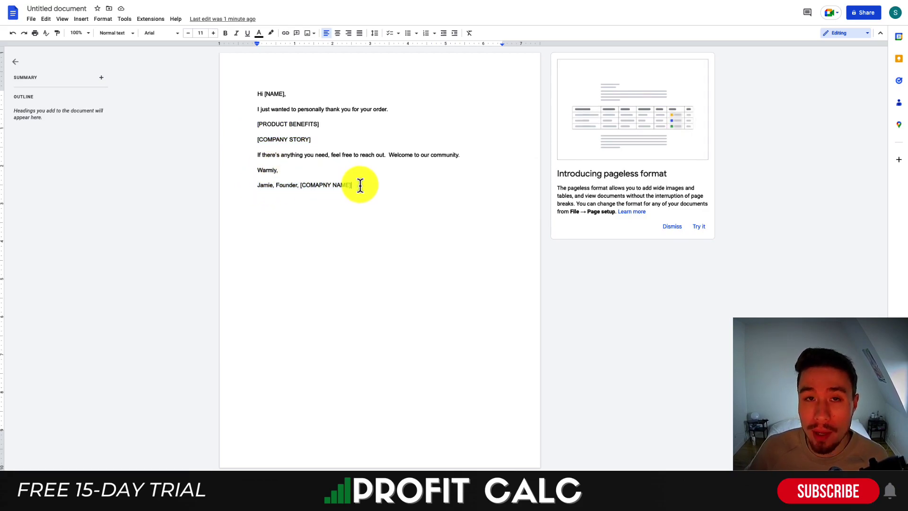
{"action": "key", "text": "ctrl+z"}
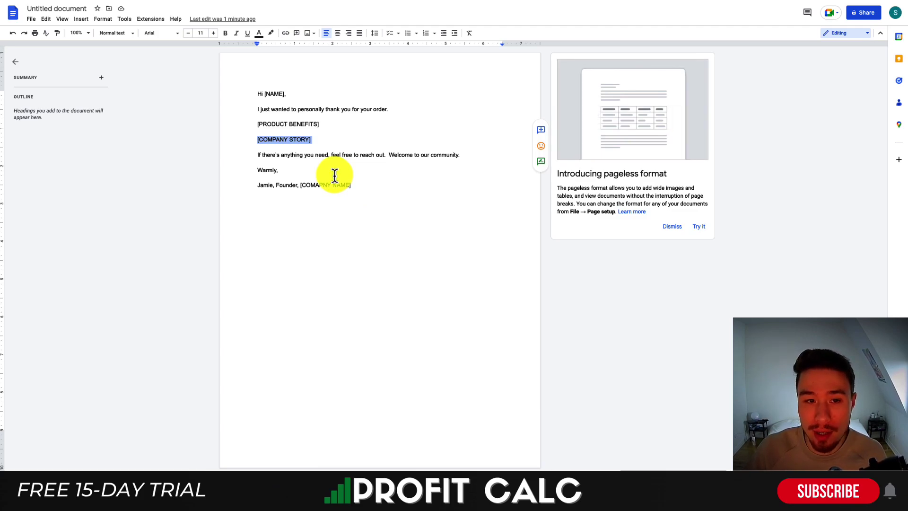
{"action": "left_click", "coordinate": [326, 138]}
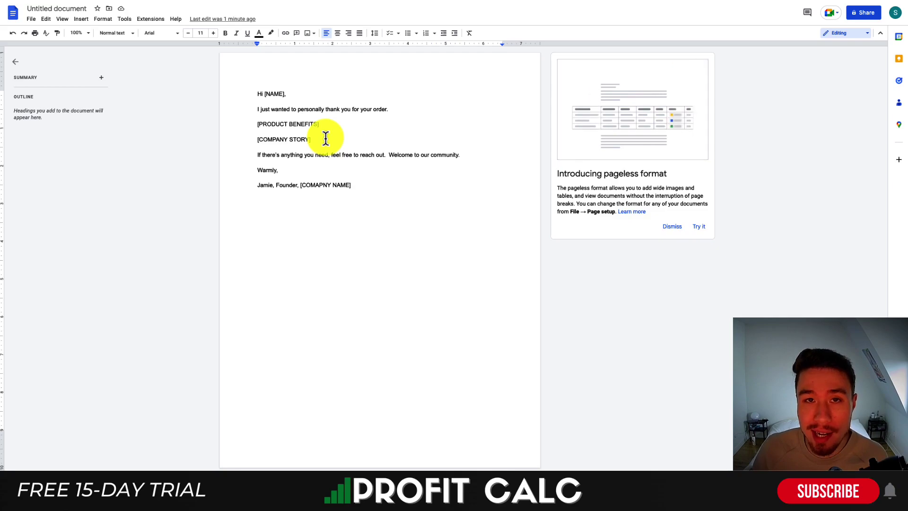
{"action": "left_click_drag", "start_coordinate": [270, 155], "coordinate": [354, 155]}
{"action": "left_click", "coordinate": [311, 171]}
- Delete the extra space before 'Welcome to our community.' and add a blank line below the sign-off
{"action": "left_click", "coordinate": [362, 159]}
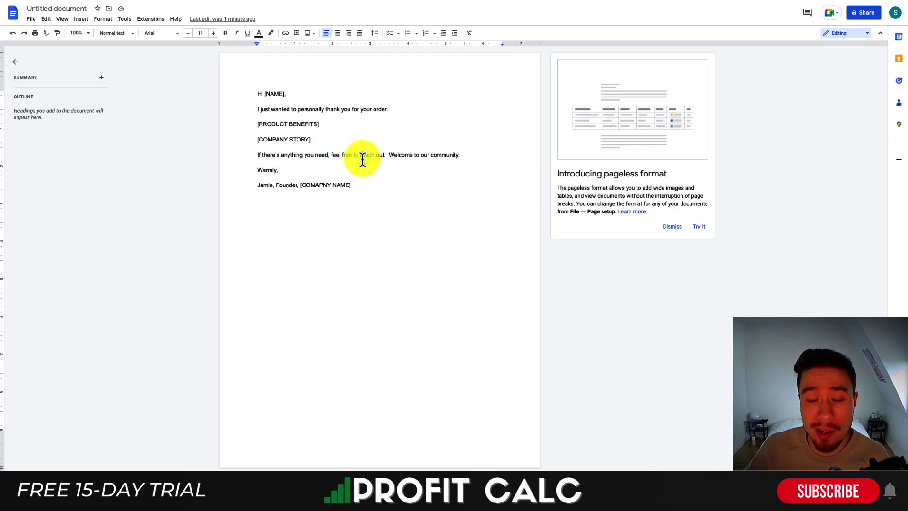
{"action": "left_click", "coordinate": [387, 155]}
{"action": "key", "text": "BackSpace"}
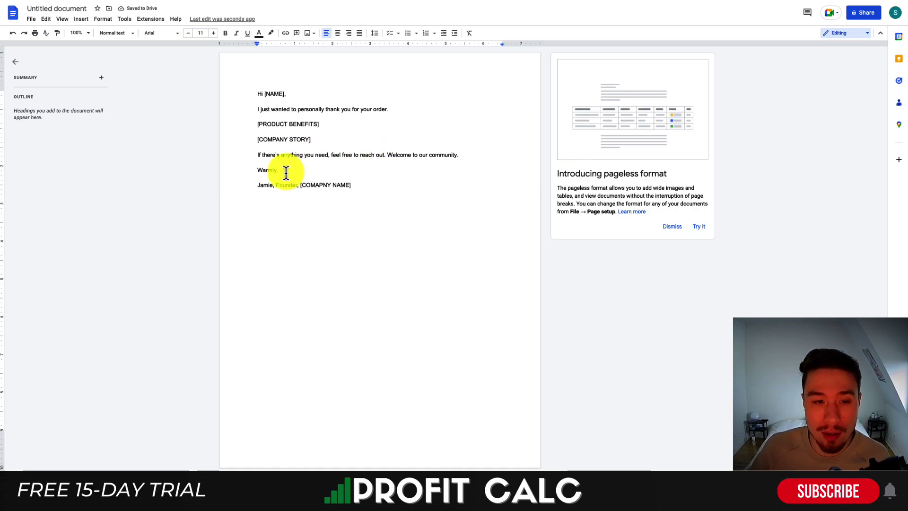
{"action": "left_click", "coordinate": [307, 202]}
{"action": "key", "text": "Return"}
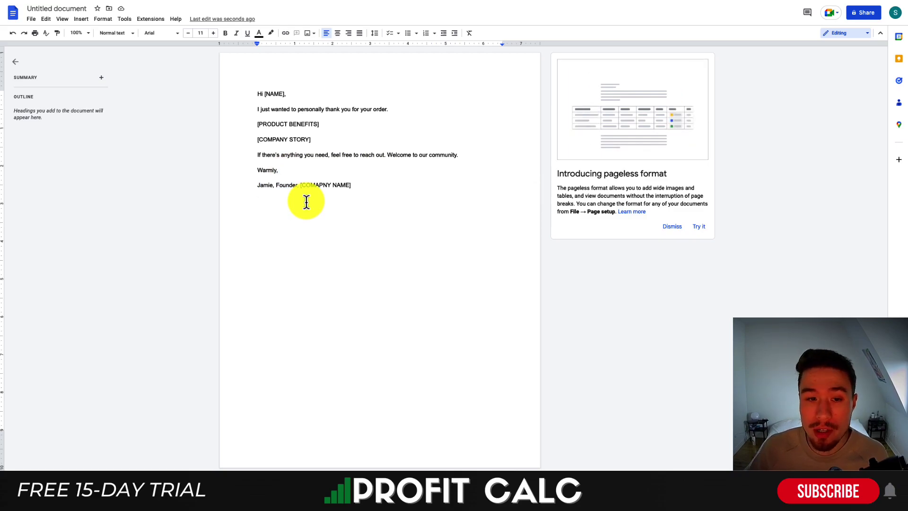
- Check the [COMAPNY NAME] placeholder, then select and deselect the whole finished letter
{"action": "left_click_drag", "start_coordinate": [301, 185], "coordinate": [371, 187]}
{"action": "left_click", "coordinate": [371, 186]}
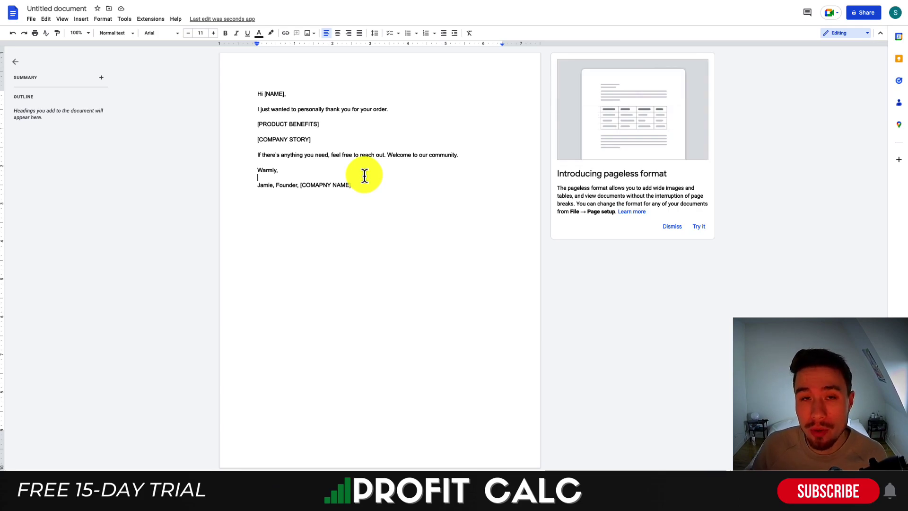
{"action": "left_click_drag", "start_coordinate": [363, 184], "coordinate": [259, 94]}
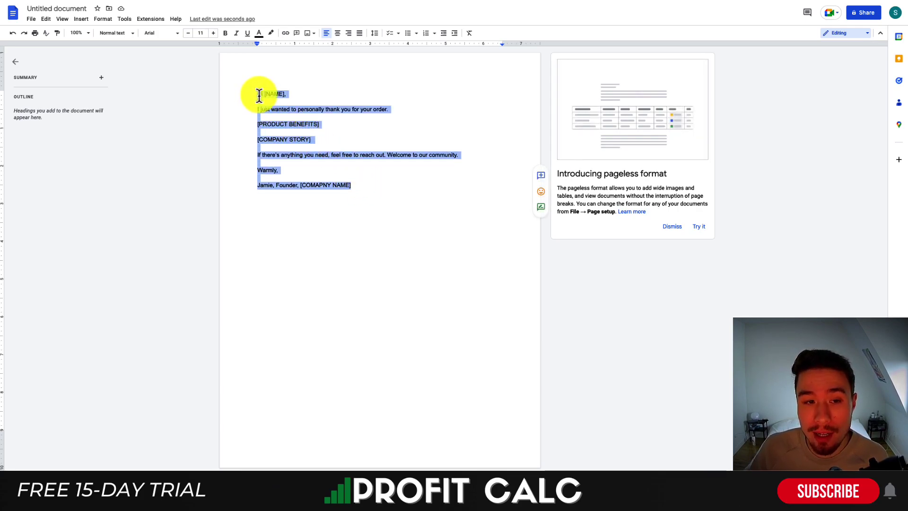
{"action": "left_click", "coordinate": [403, 118]}
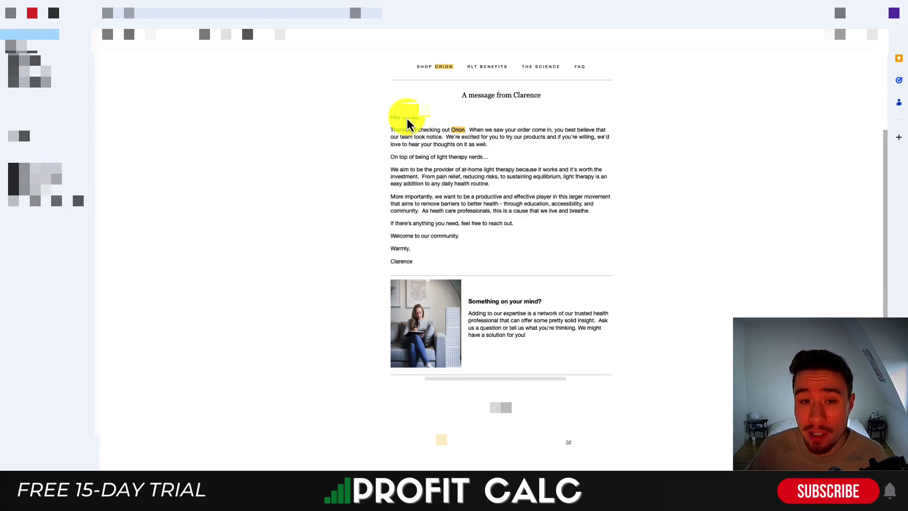
{"action": "left_click_drag", "start_coordinate": [420, 129], "coordinate": [515, 153]}
{"action": "left_click", "coordinate": [489, 150]}
{"action": "left_click", "coordinate": [514, 153]}
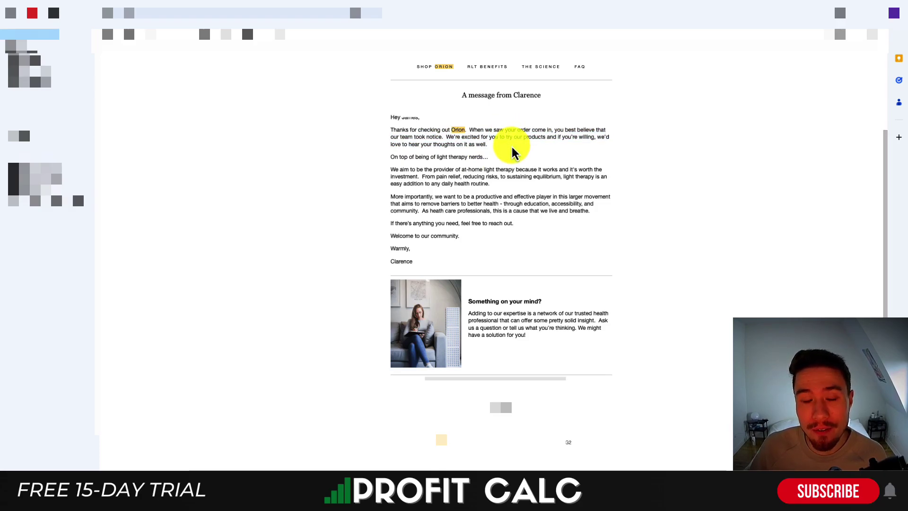
{"action": "left_click_drag", "start_coordinate": [517, 151], "coordinate": [520, 195]}
{"action": "left_click", "coordinate": [520, 195]}
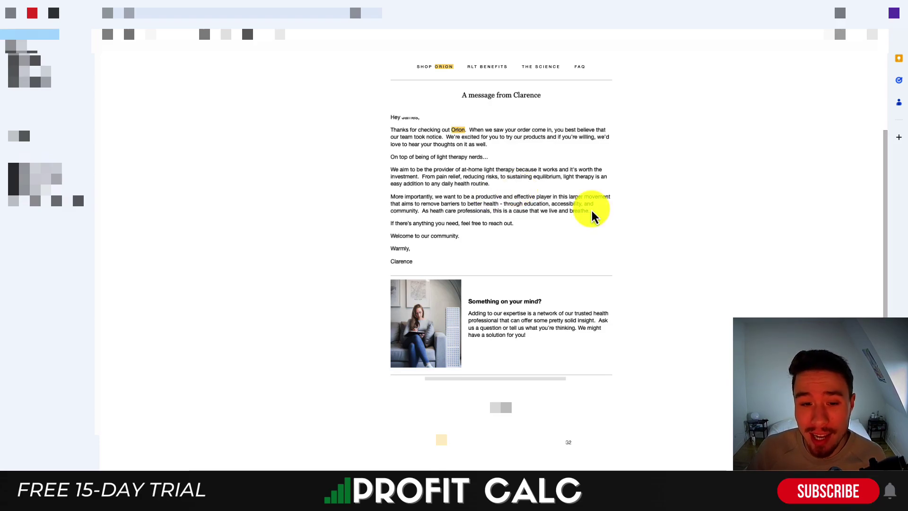
{"action": "left_click_drag", "start_coordinate": [501, 223], "coordinate": [492, 290]}
{"action": "left_click", "coordinate": [462, 264]}
{"action": "left_click_drag", "start_coordinate": [463, 264], "coordinate": [338, 264]}
{"action": "left_click", "coordinate": [398, 278]}
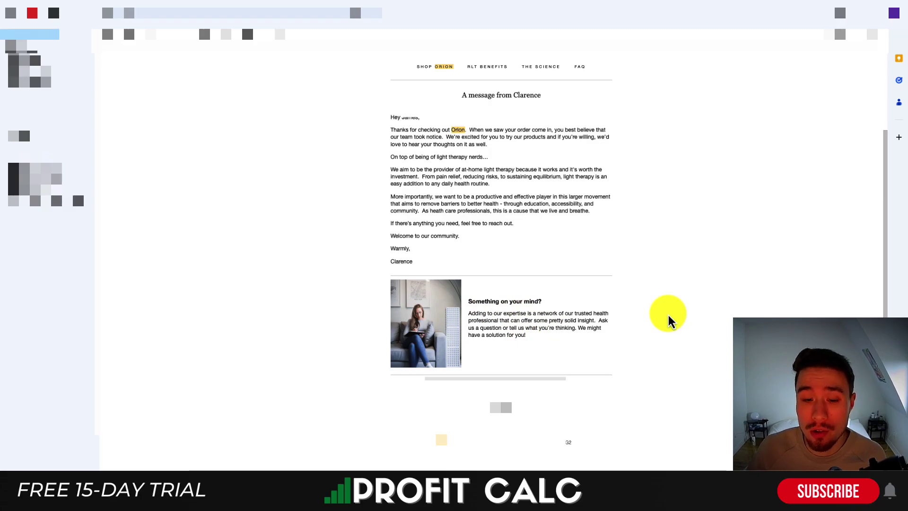
- Scroll the Orion email back to the top to show its ORION 'Imagine More' header
{"action": "scroll", "coordinate": [665, 314], "scroll_direction": "down", "scroll_amount": 1}
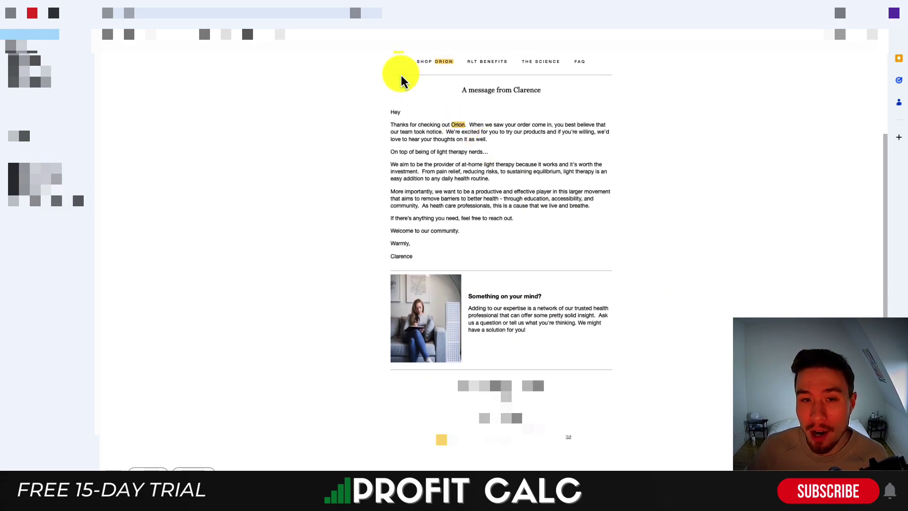
{"action": "scroll", "coordinate": [659, 183], "scroll_direction": "up", "scroll_amount": 2}
{"action": "scroll", "coordinate": [318, 285], "scroll_direction": "up", "scroll_amount": 2}
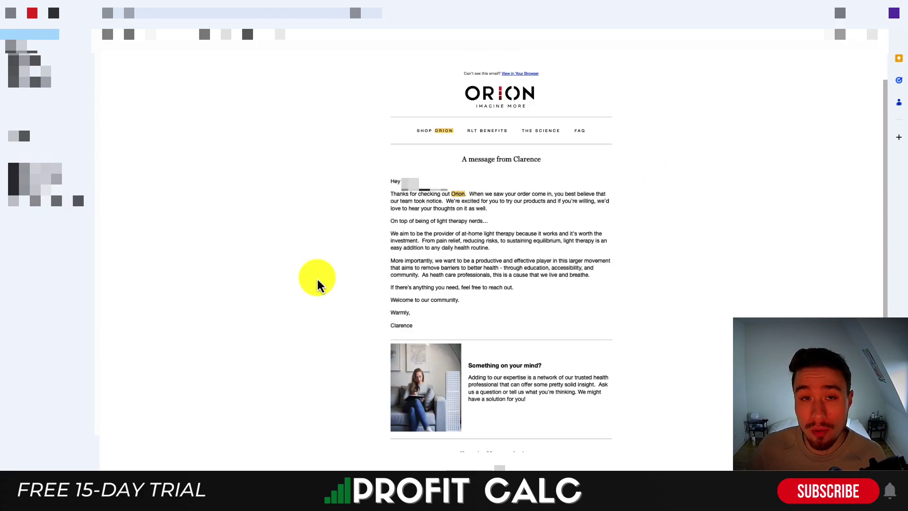